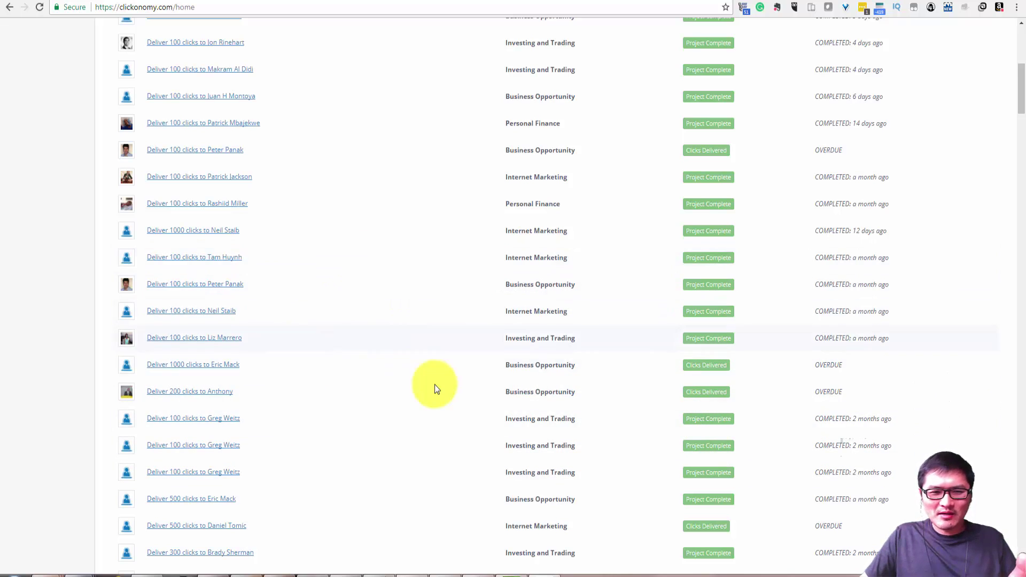
scroll(449, 385, down, 3)
scroll(480, 379, down, 4)
scroll(483, 375, down, 3)
scroll(480, 386, down, 3)
scroll(461, 345, down, 4)
scroll(455, 308, up, 4)
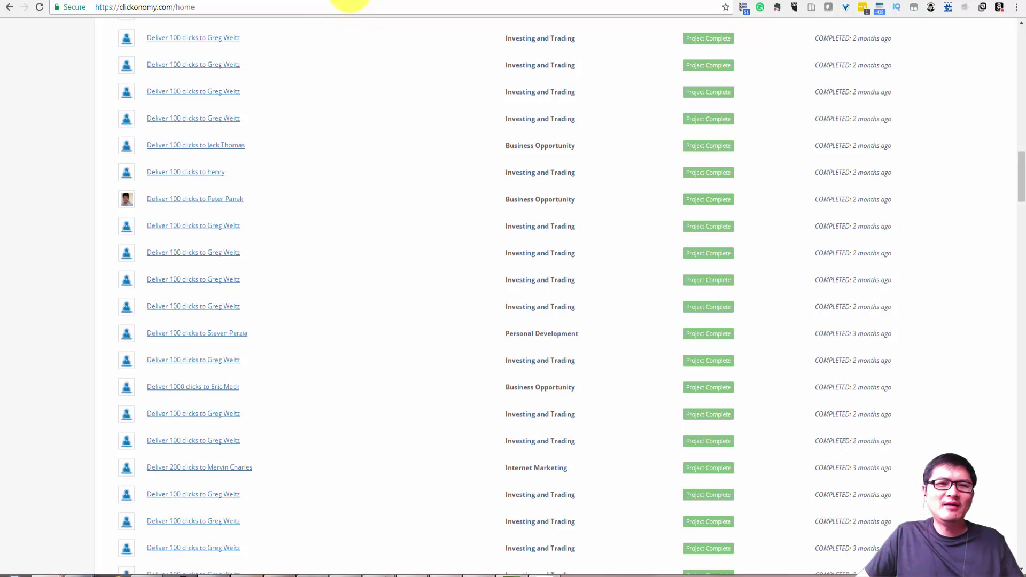
scroll(96, 239, down, 1)
scroll(108, 234, down, 5)
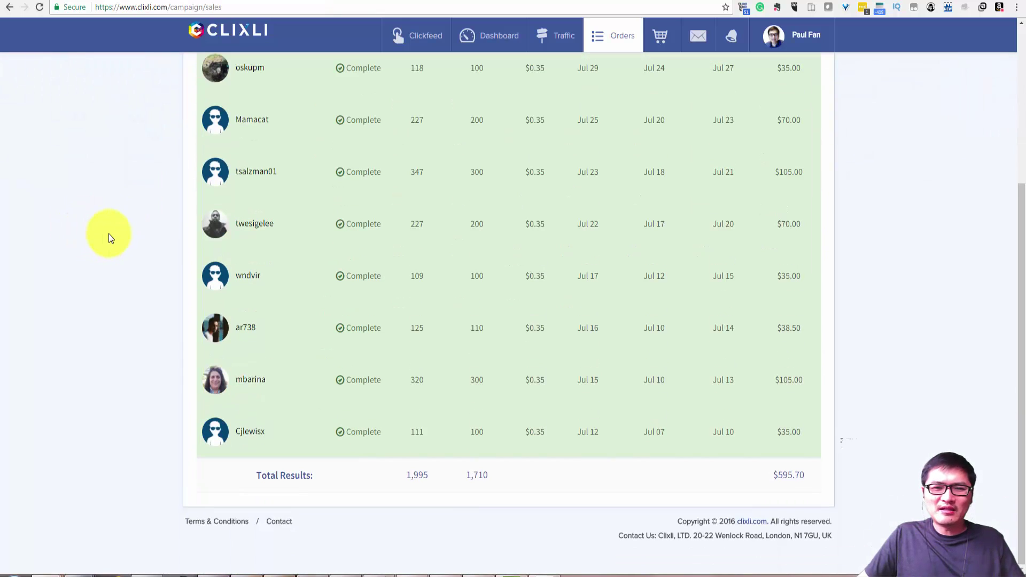
scroll(126, 216, up, 4)
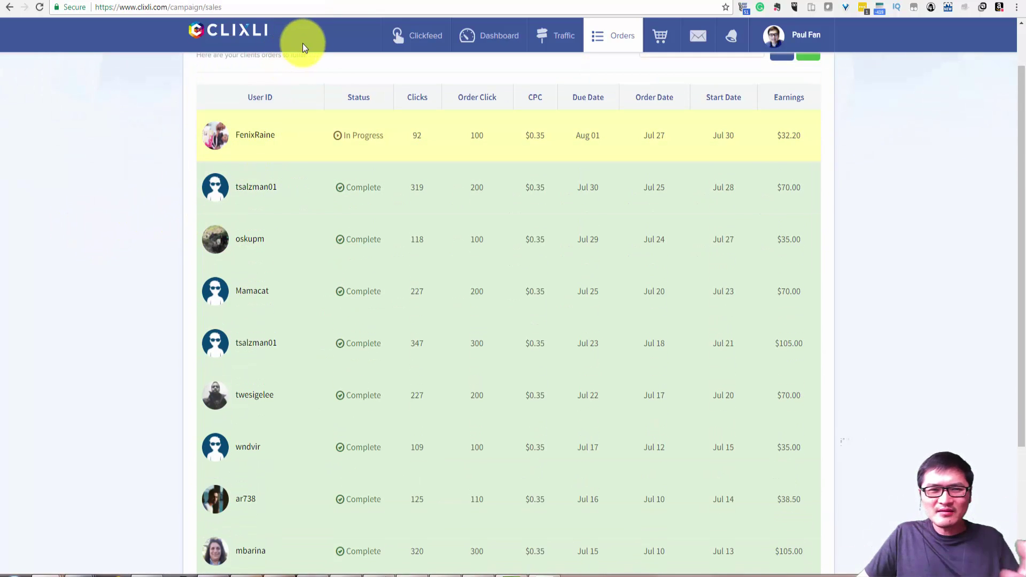
Step: Return from the Clixli orders table to the Clickonomy completed-projects list
click(353, 3)
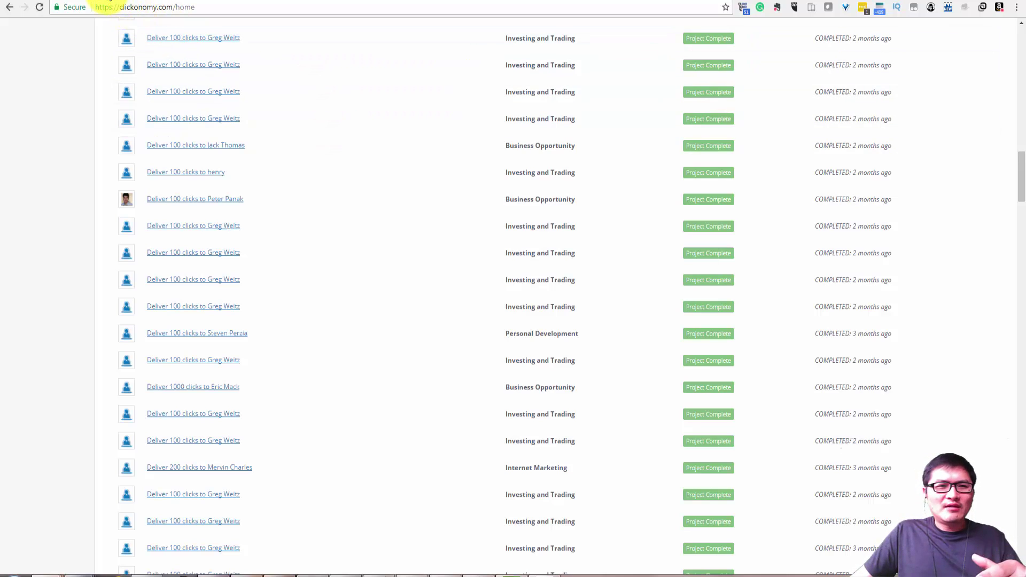
Step: Show Zoho Store's $25 monthly Campaigns subscription, then bring up MailGet's Amazon SES settings
click(153, 3)
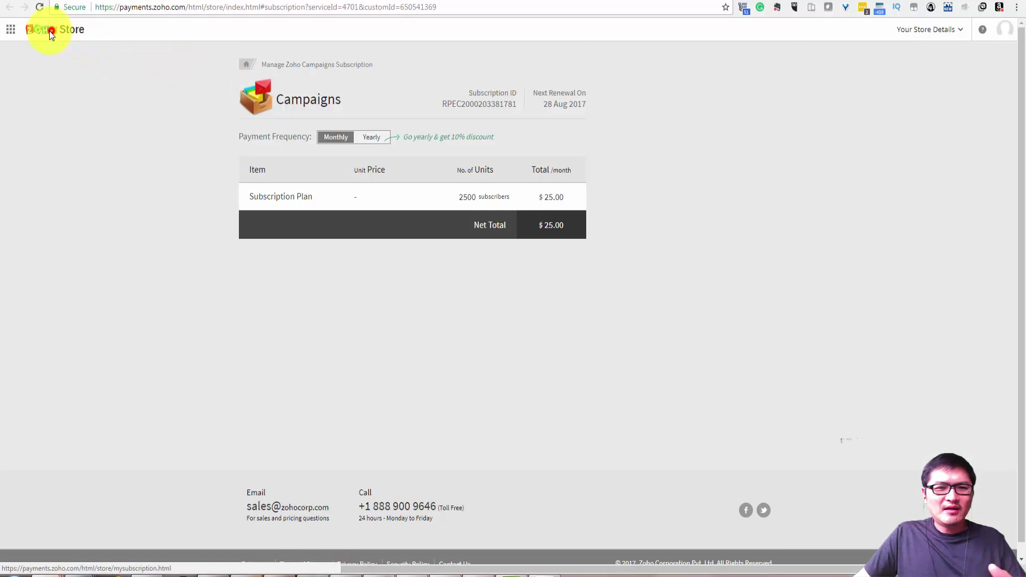
click(49, 32)
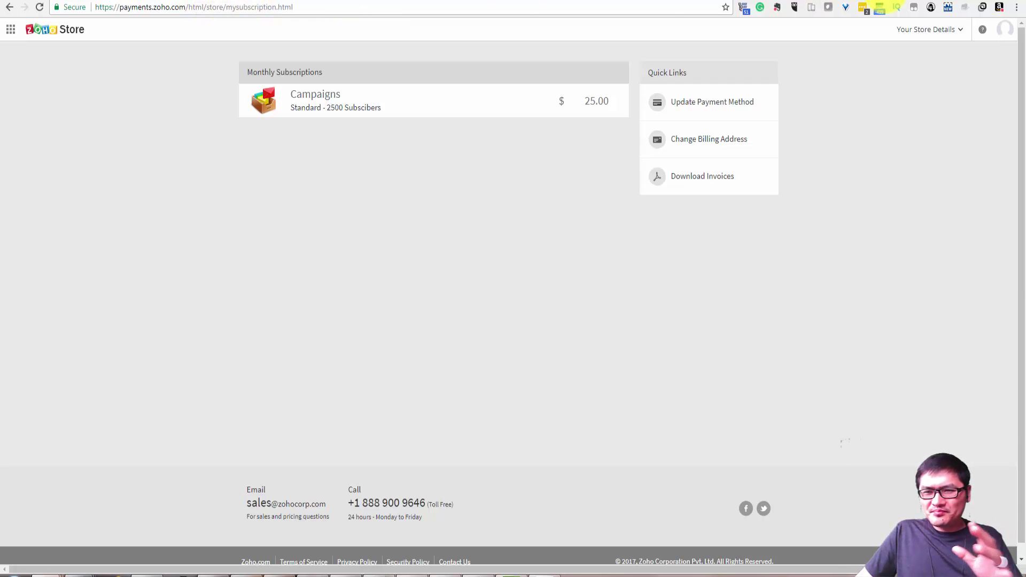
click(92, 3)
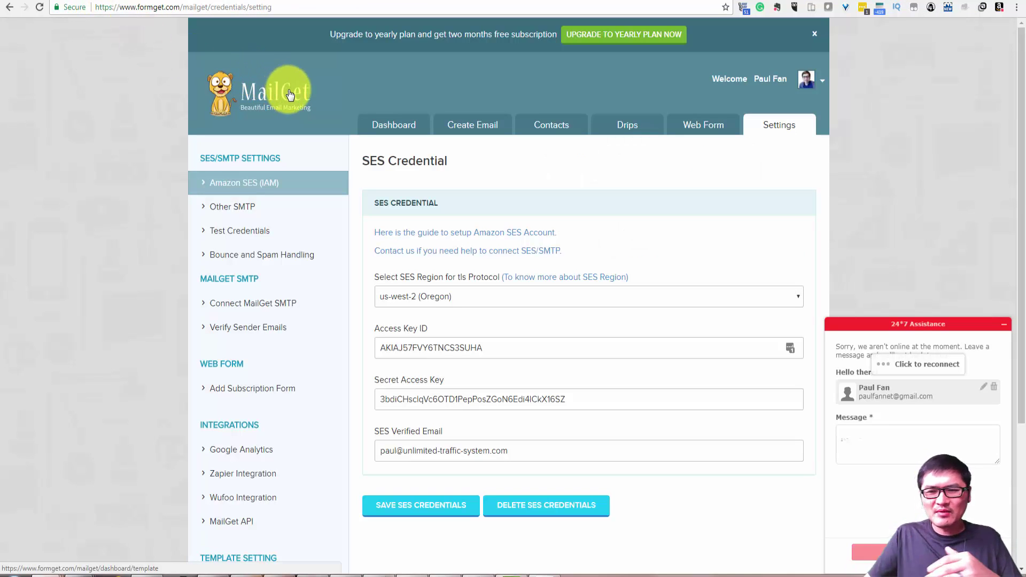
Step: Minimize MailGet's 24*7 Assistance chat and switch to the cheapest email marketing services article
click(1007, 330)
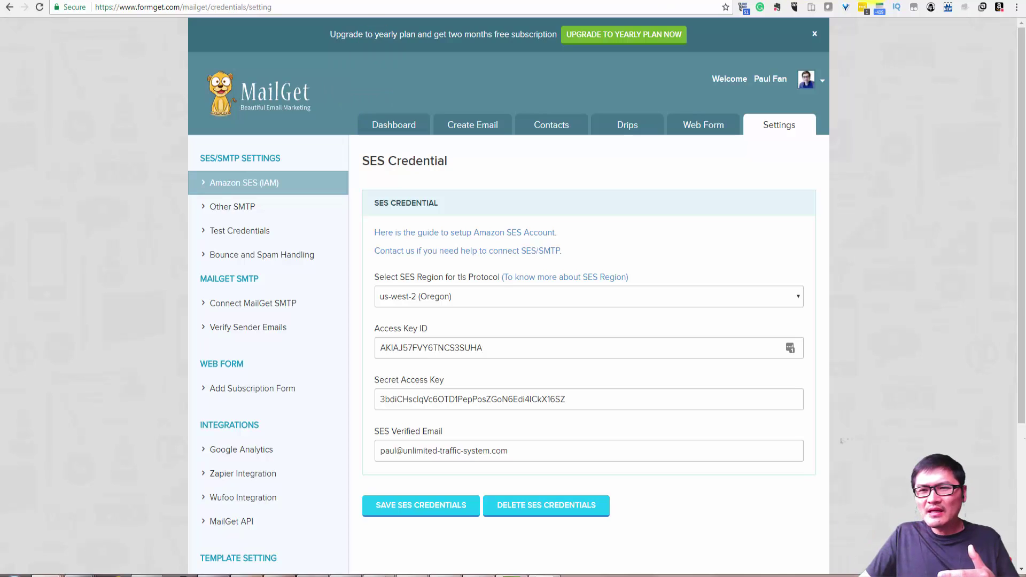
click(828, 2)
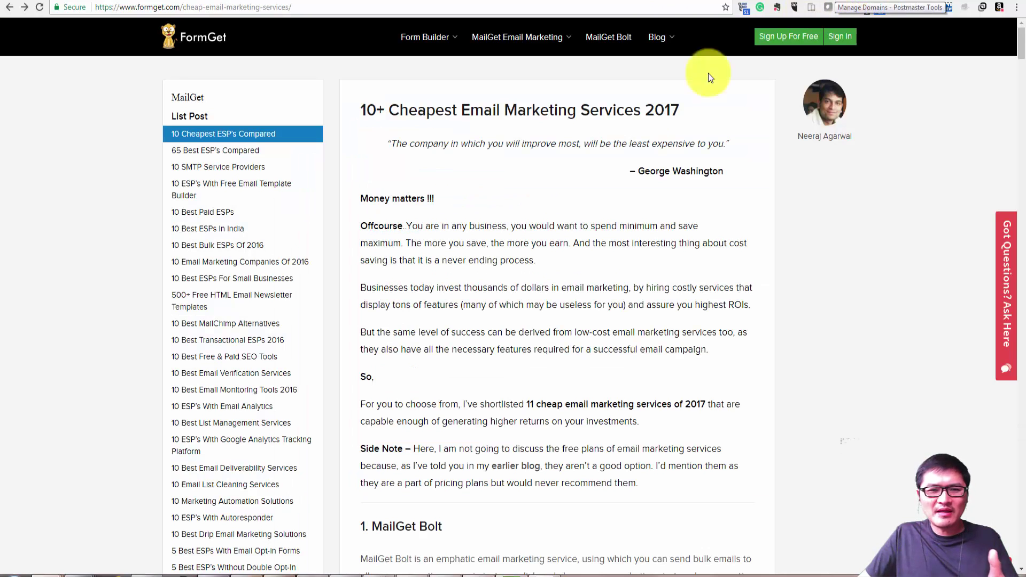
scroll(664, 255, down, 4)
scroll(665, 255, down, 2)
scroll(664, 256, down, 6)
scroll(665, 255, down, 3)
scroll(664, 255, down, 2)
scroll(662, 255, down, 5)
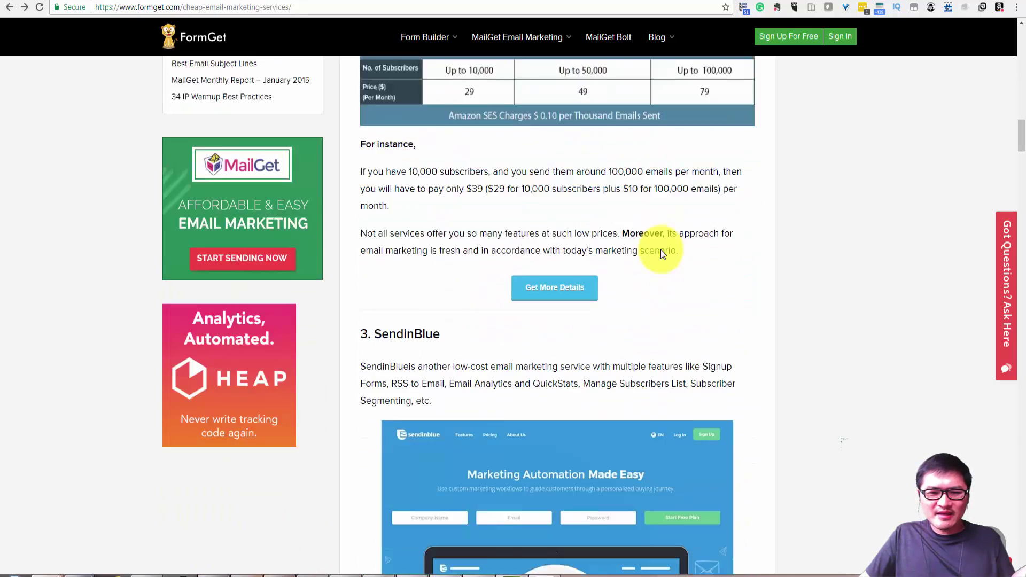
scroll(661, 255, down, 3)
scroll(660, 250, down, 2)
scroll(661, 250, down, 4)
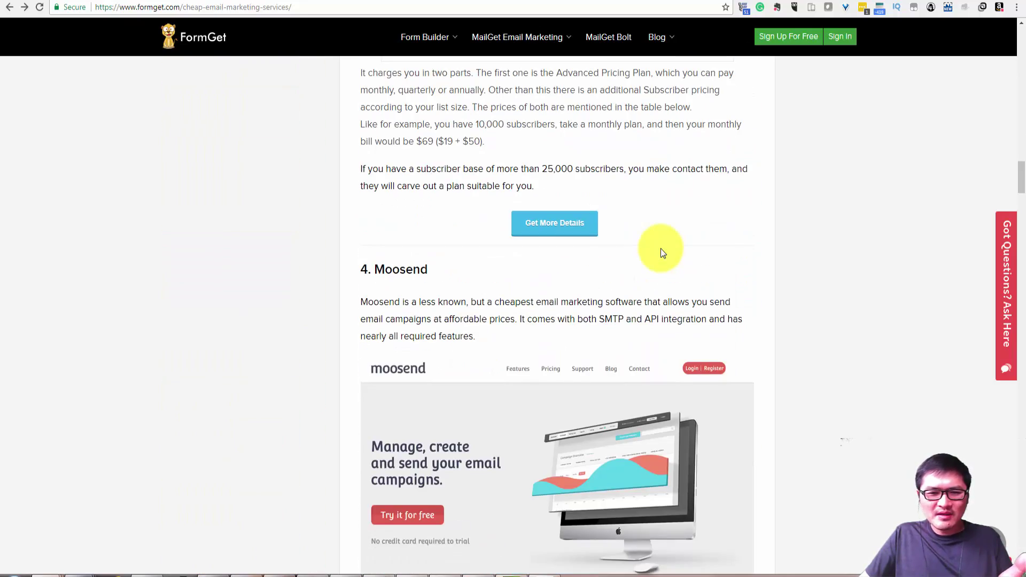
scroll(660, 251, down, 2)
scroll(661, 252, down, 5)
scroll(661, 253, down, 1)
scroll(662, 252, down, 2)
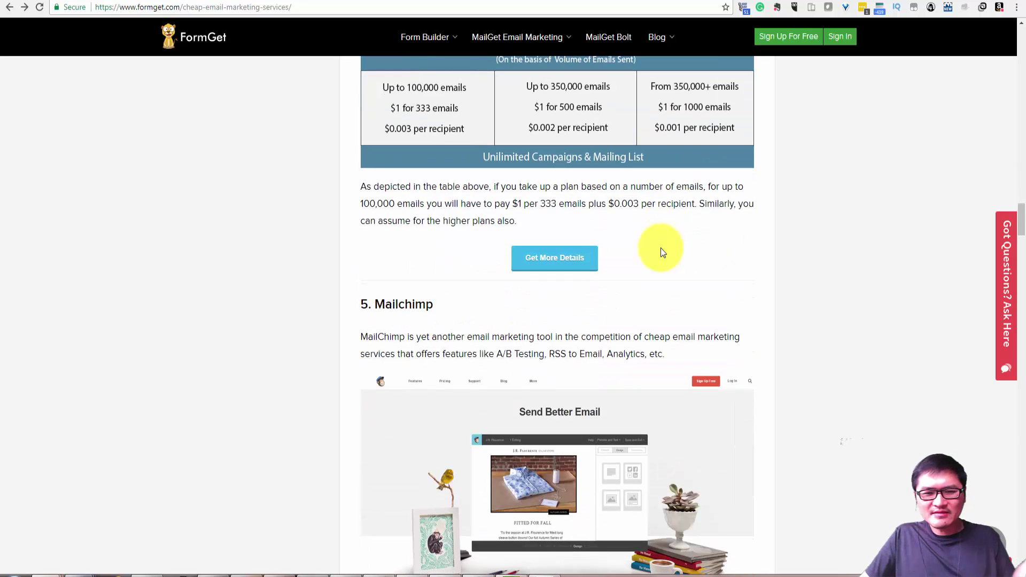
scroll(661, 253, down, 2)
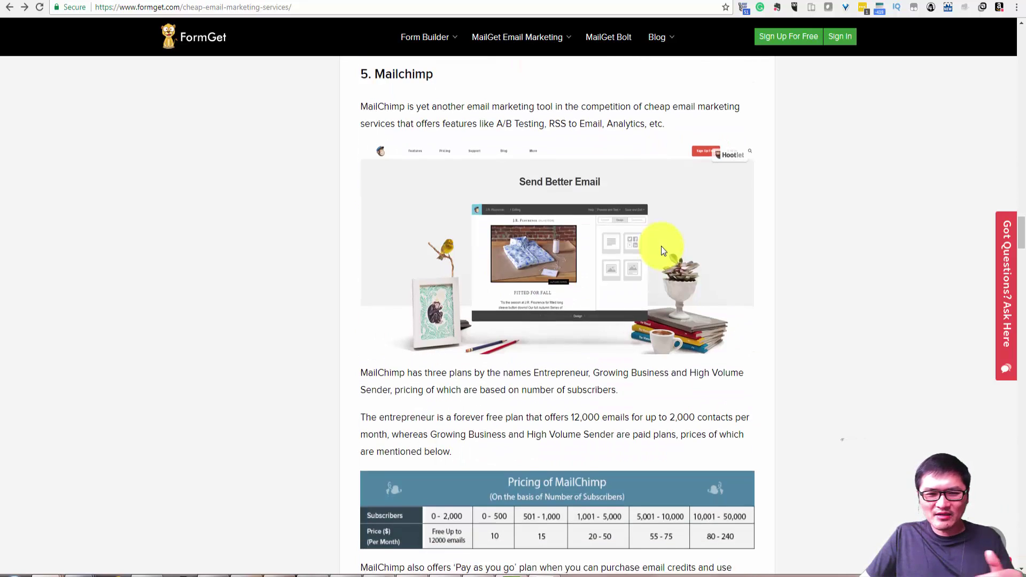
scroll(661, 246, down, 3)
scroll(661, 247, down, 2)
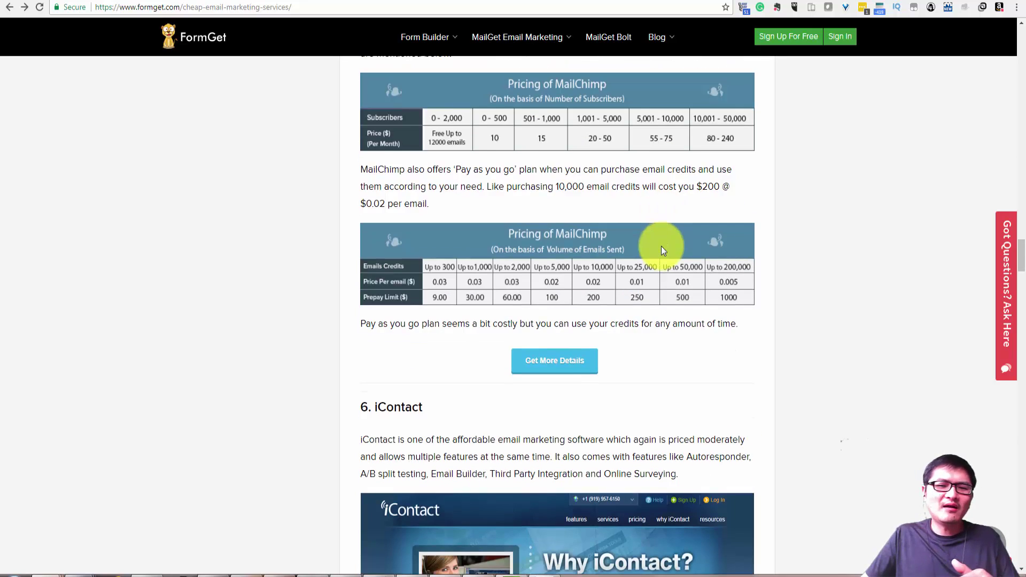
scroll(656, 252, down, 2)
scroll(657, 253, down, 4)
scroll(657, 252, down, 2)
scroll(539, 273, down, 3)
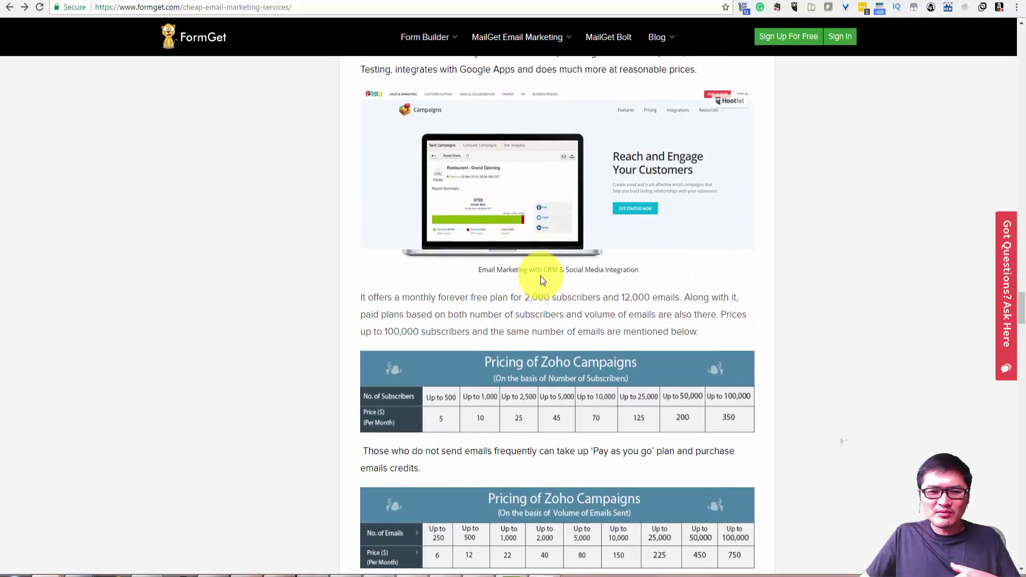
scroll(541, 280, down, 5)
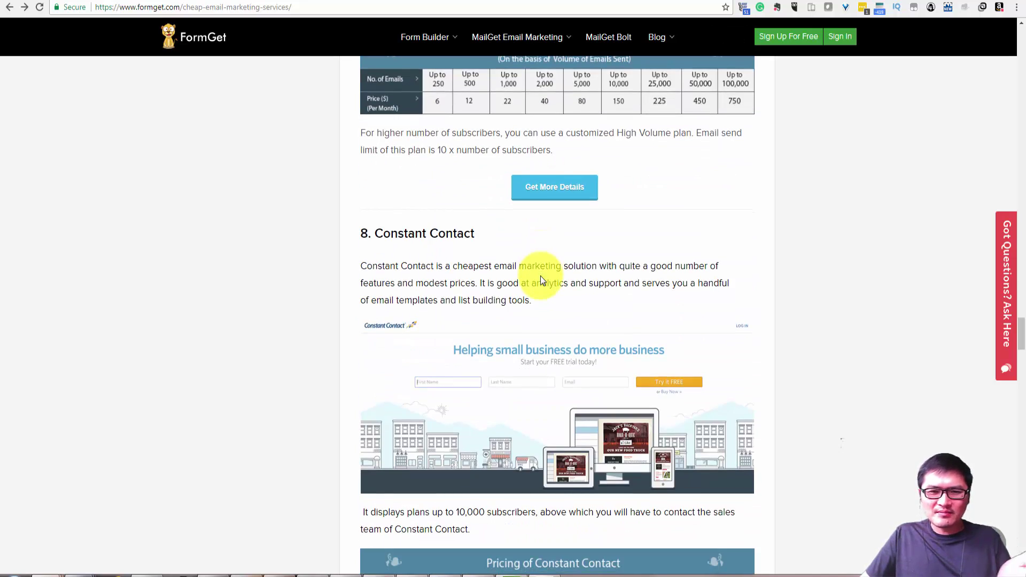
scroll(541, 276, up, 4)
scroll(541, 275, up, 2)
scroll(541, 274, up, 2)
scroll(542, 274, down, 4)
scroll(541, 277, down, 3)
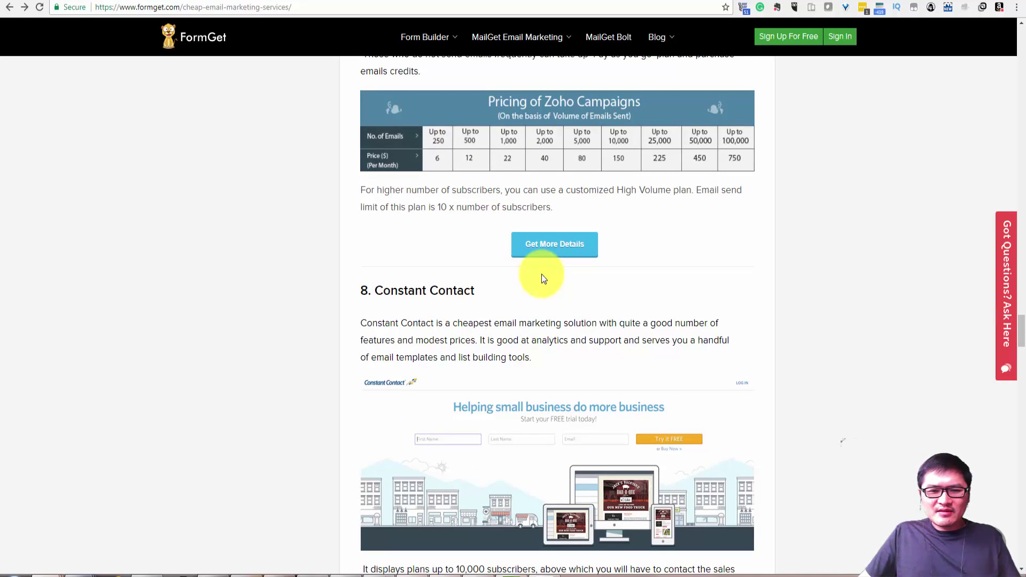
scroll(542, 278, down, 3)
scroll(542, 278, down, 3)
scroll(540, 278, down, 2)
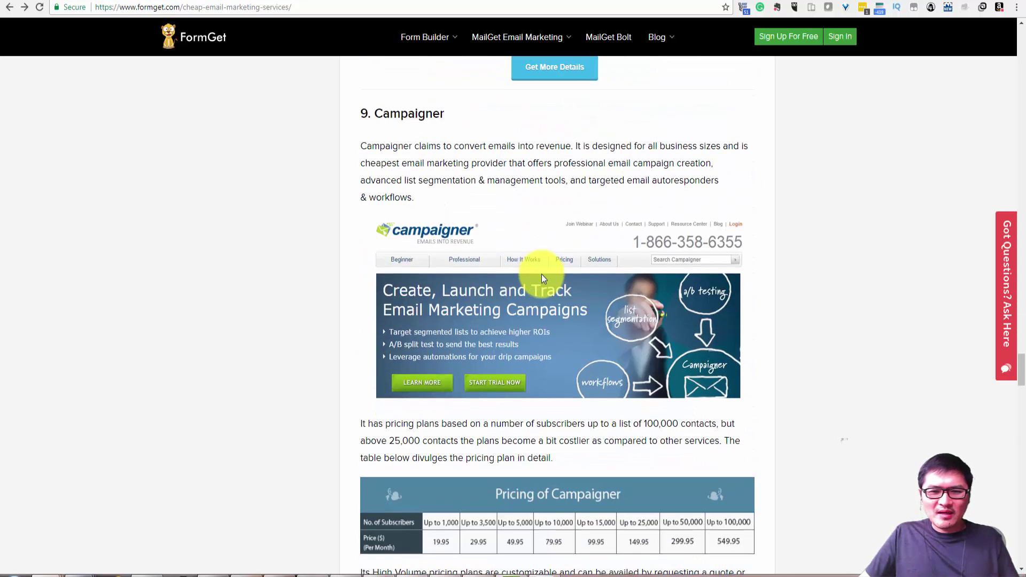
scroll(541, 278, down, 4)
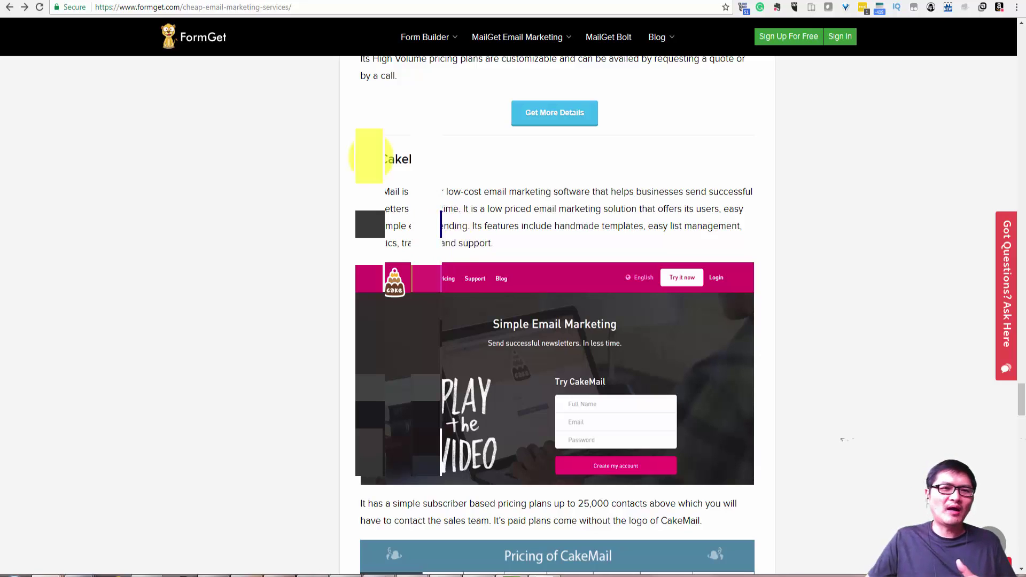
Step: Review bulkblacklist's all-green IP reputation table, then switch to Clixli orders and Clickonomy history
click(258, 2)
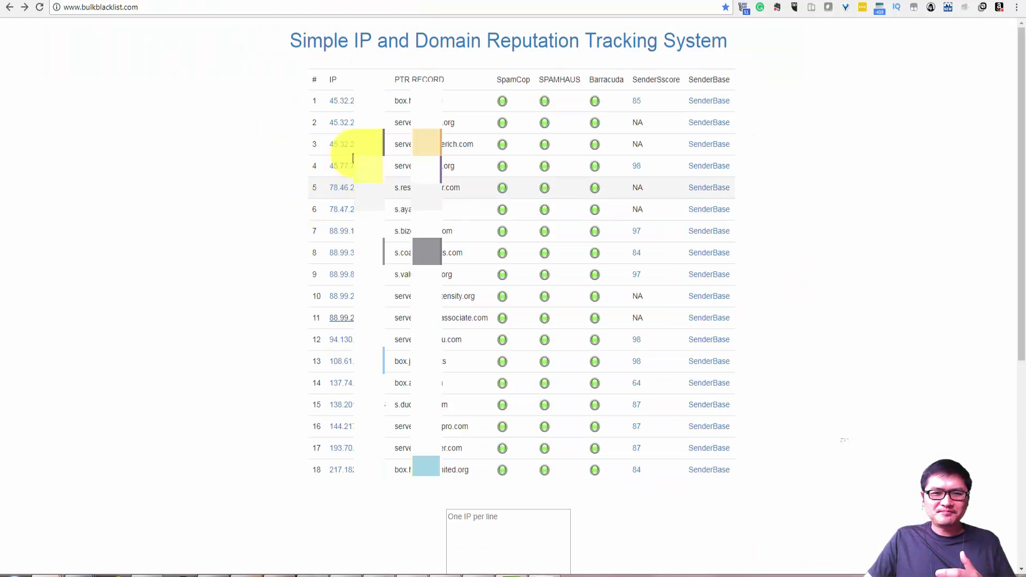
click(204, 399)
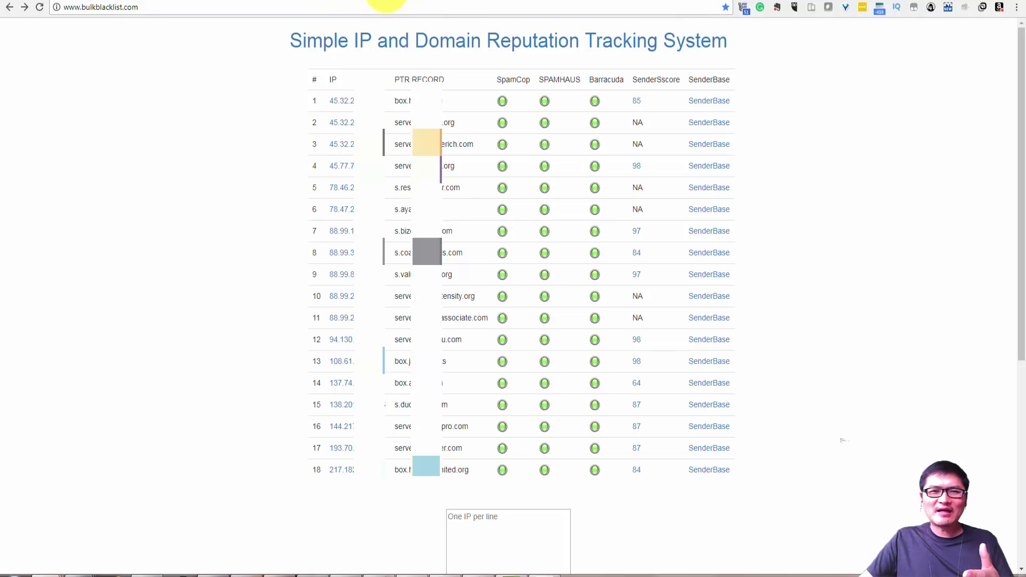
click(369, 1)
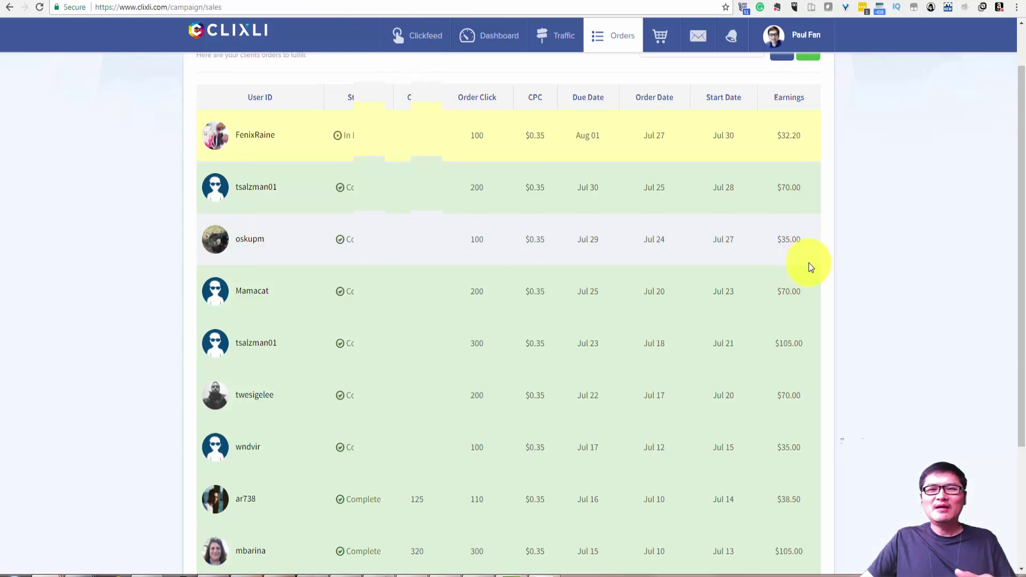
scroll(796, 298, down, 2)
scroll(664, 282, up, 2)
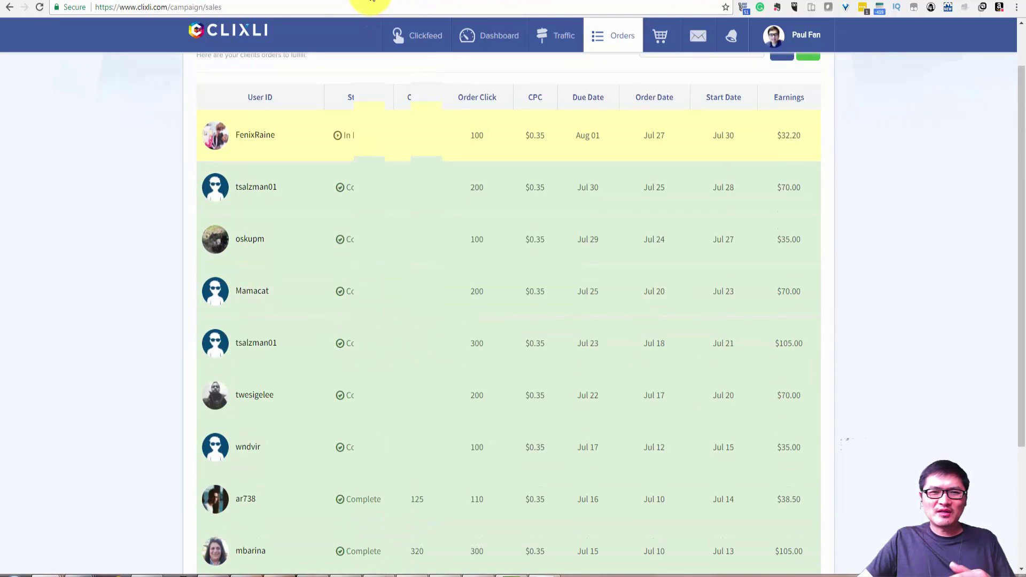
click(371, 2)
scroll(574, 240, down, 3)
scroll(577, 251, down, 1)
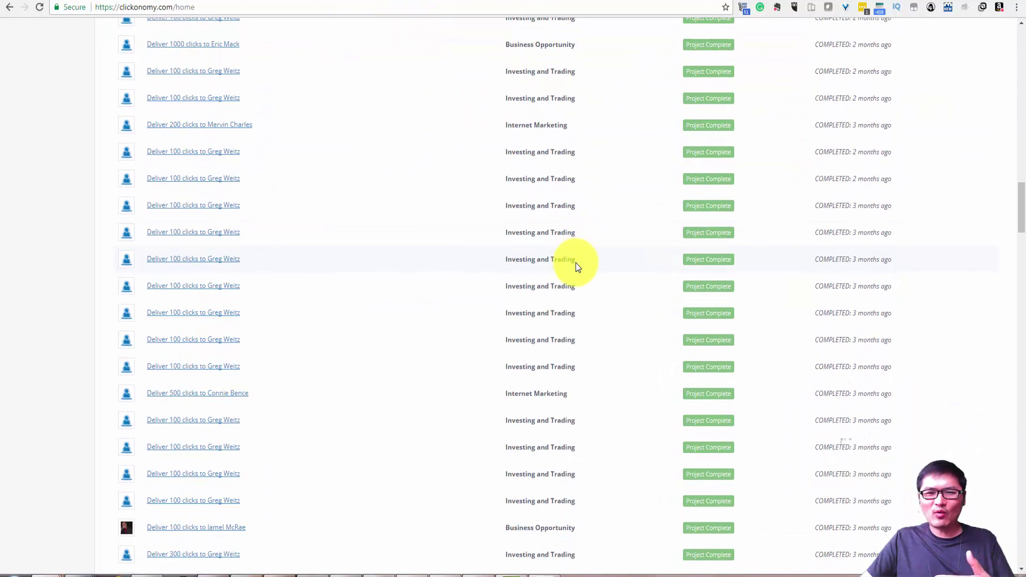
scroll(576, 263, down, 1)
scroll(575, 263, down, 1)
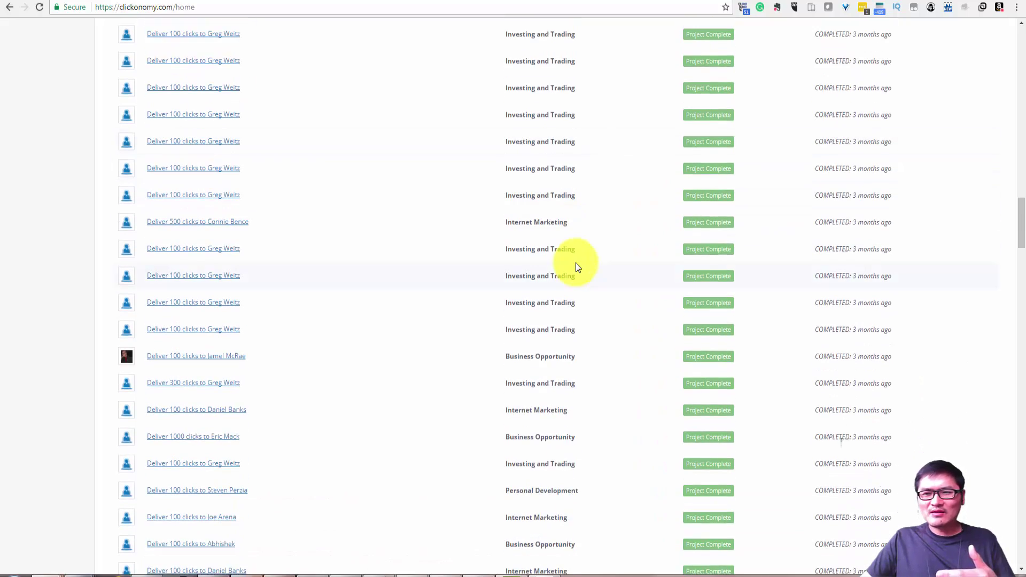
scroll(576, 262, down, 2)
scroll(576, 263, down, 4)
scroll(576, 262, down, 4)
scroll(576, 262, down, 3)
scroll(576, 262, down, 3)
scroll(576, 262, down, 3)
scroll(576, 263, down, 3)
scroll(577, 261, down, 2)
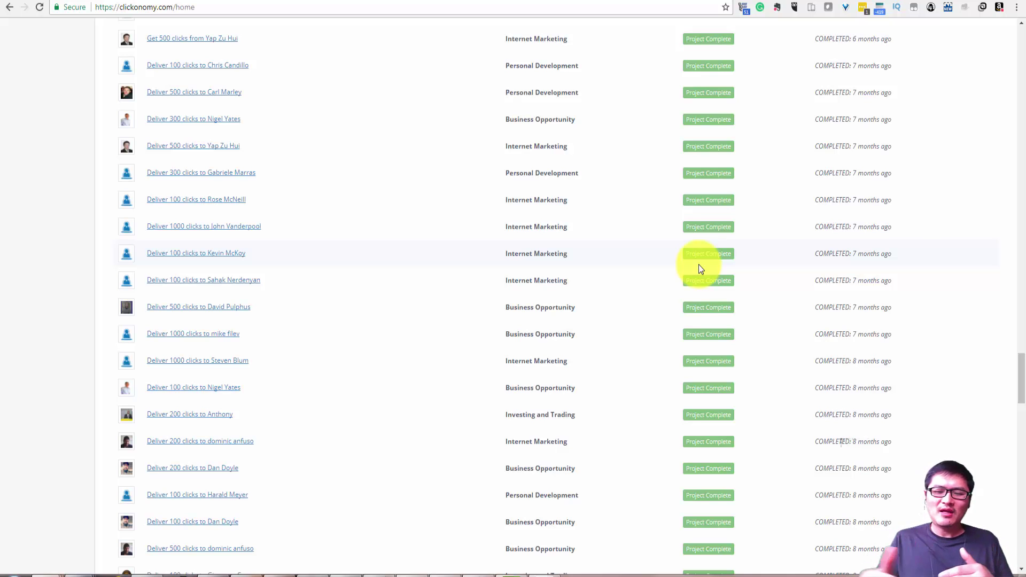
scroll(693, 269, down, 2)
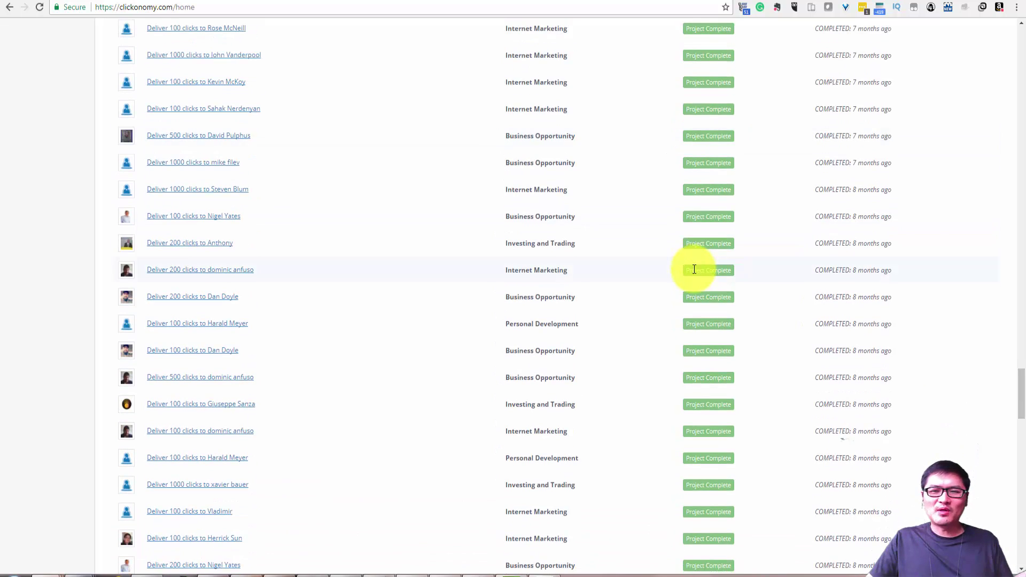
scroll(598, 267, down, 2)
scroll(445, 269, down, 2)
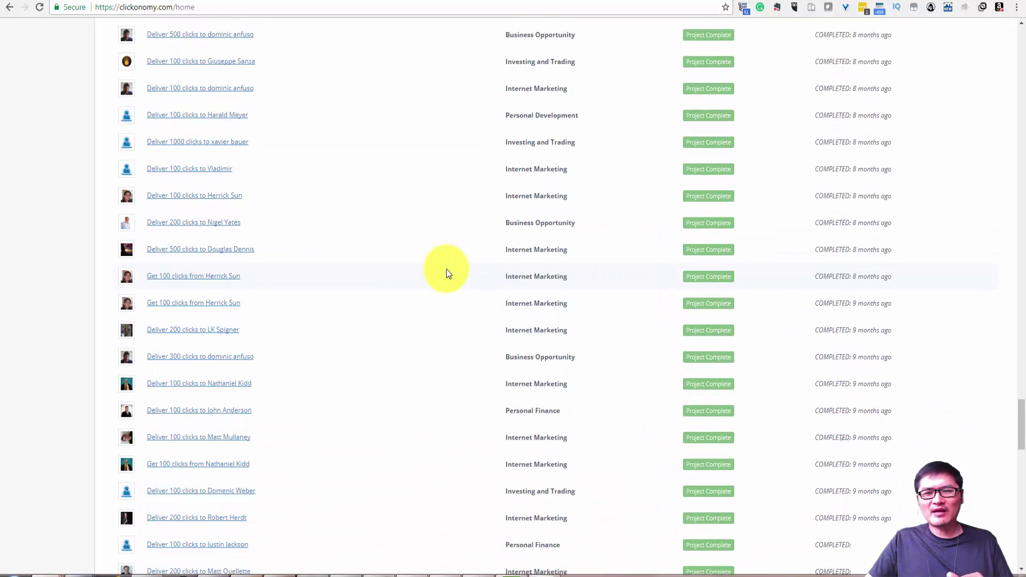
scroll(447, 273, down, 1)
scroll(448, 271, down, 1)
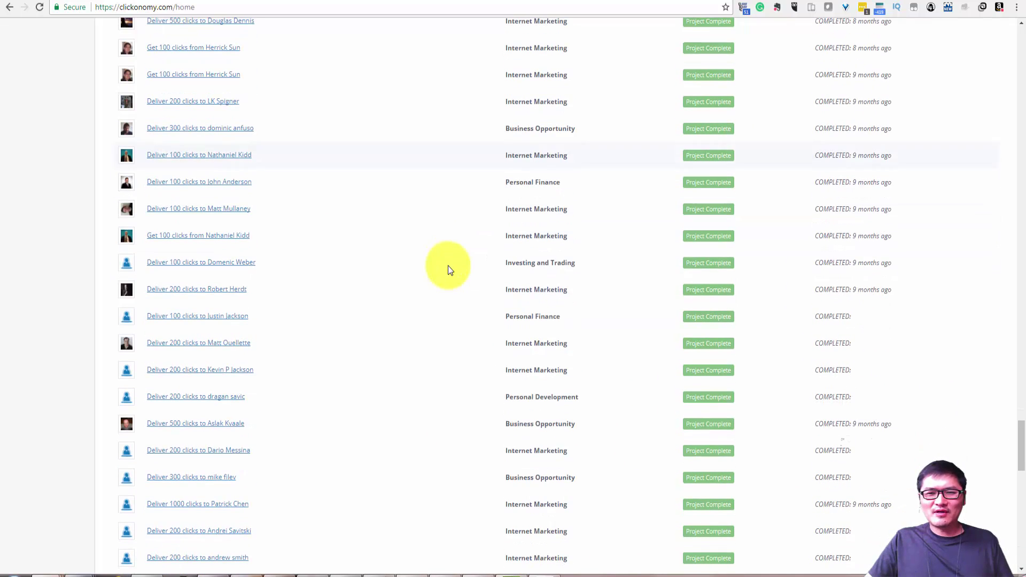
scroll(449, 265, up, 3)
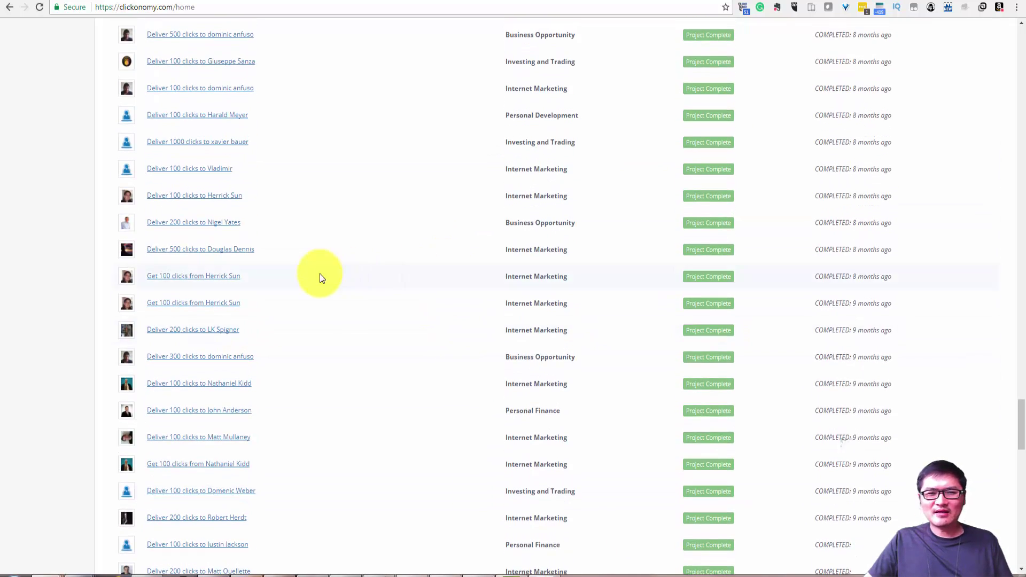
scroll(294, 235, up, 2)
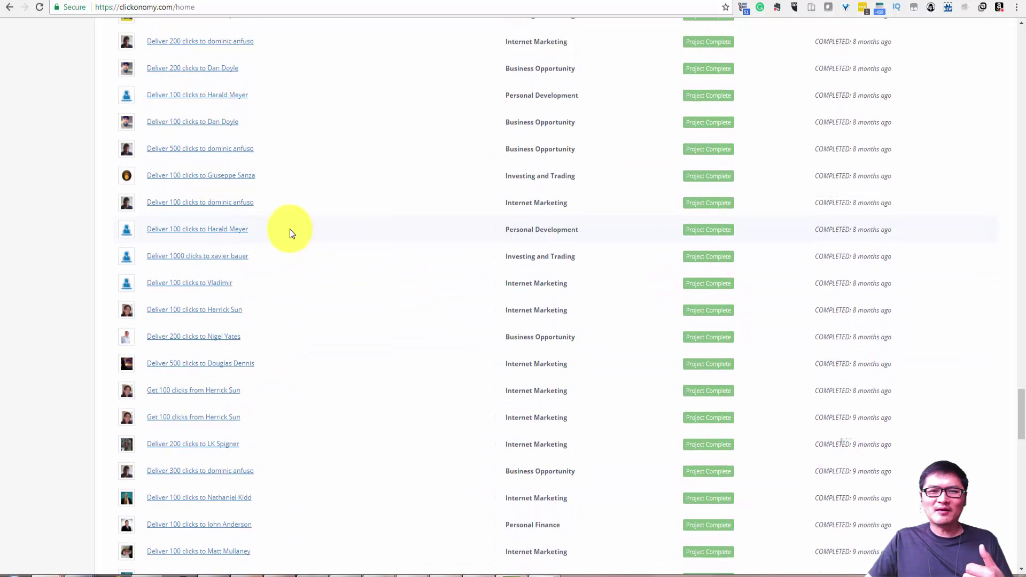
scroll(289, 229, up, 1)
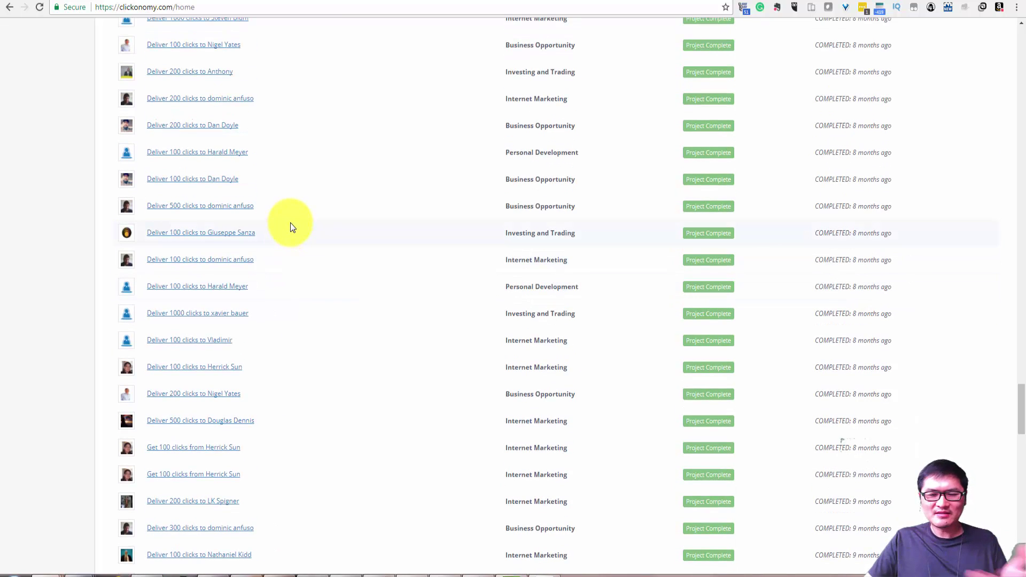
scroll(290, 229, up, 1)
scroll(291, 228, up, 5)
scroll(290, 228, up, 1)
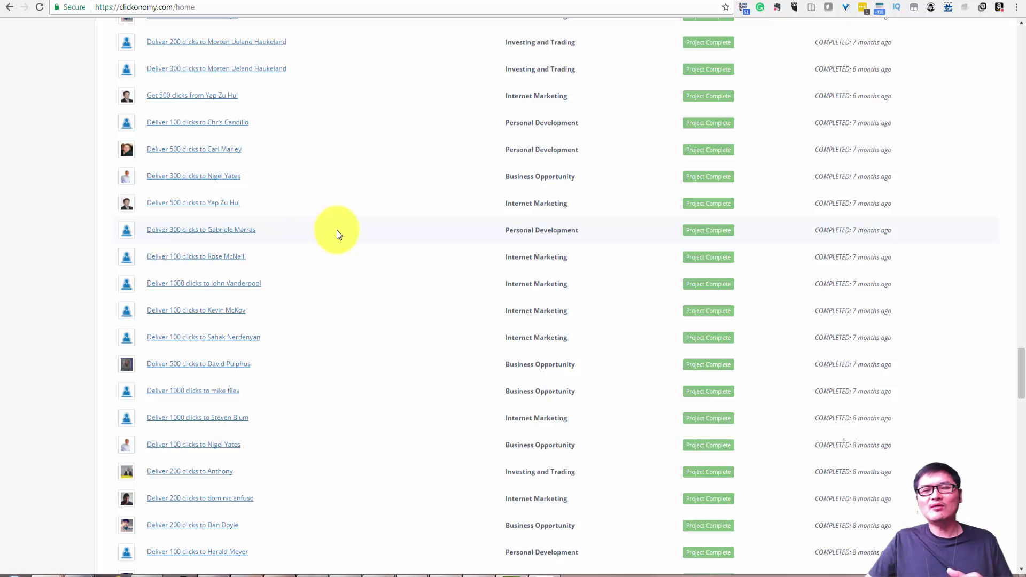
scroll(385, 238, up, 2)
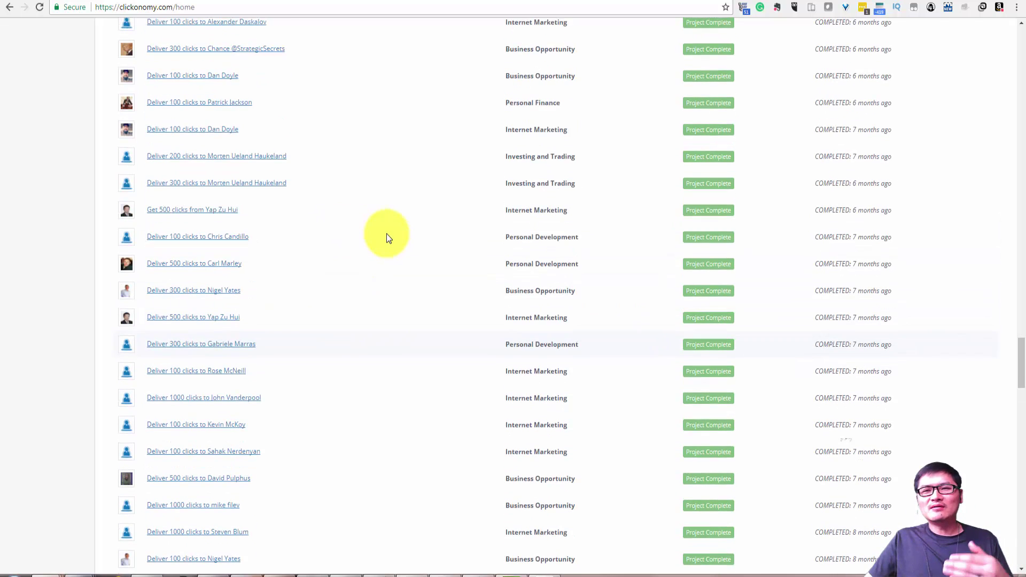
scroll(385, 238, up, 1)
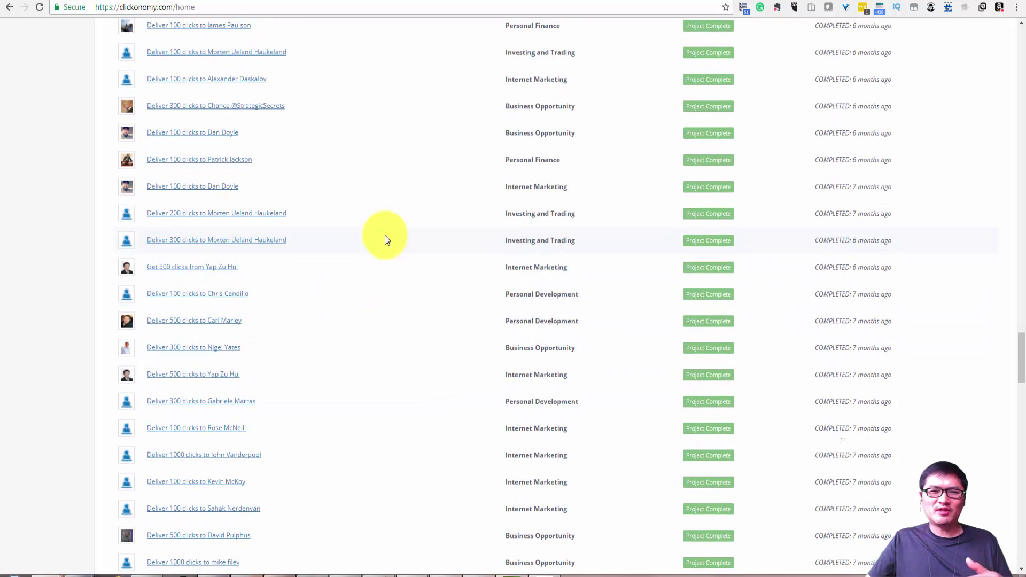